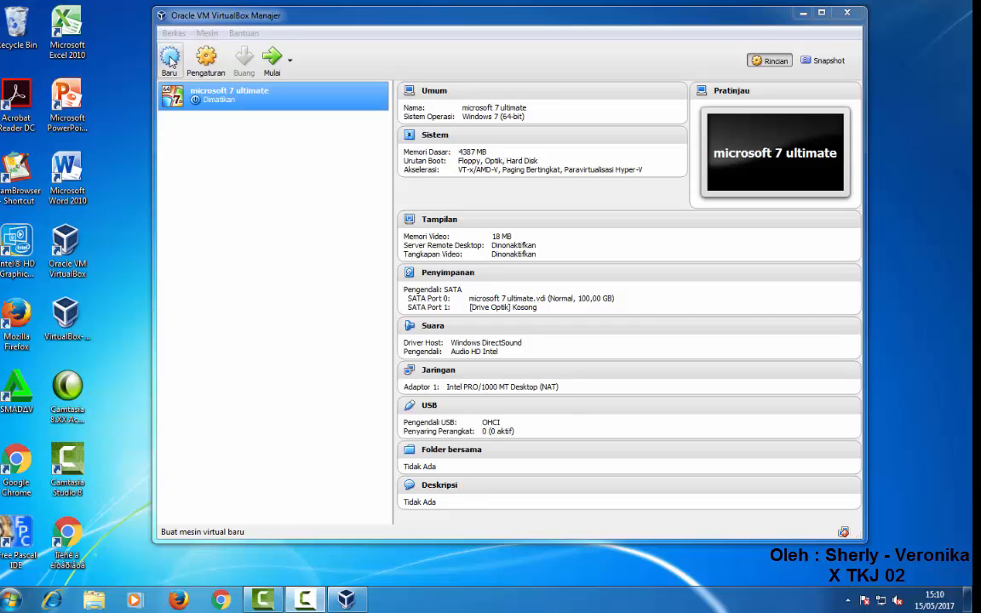
Create a virtual machine named windows 7 with type Microsoft Windows and version Windows 7 (64-bit)
click(170, 61)
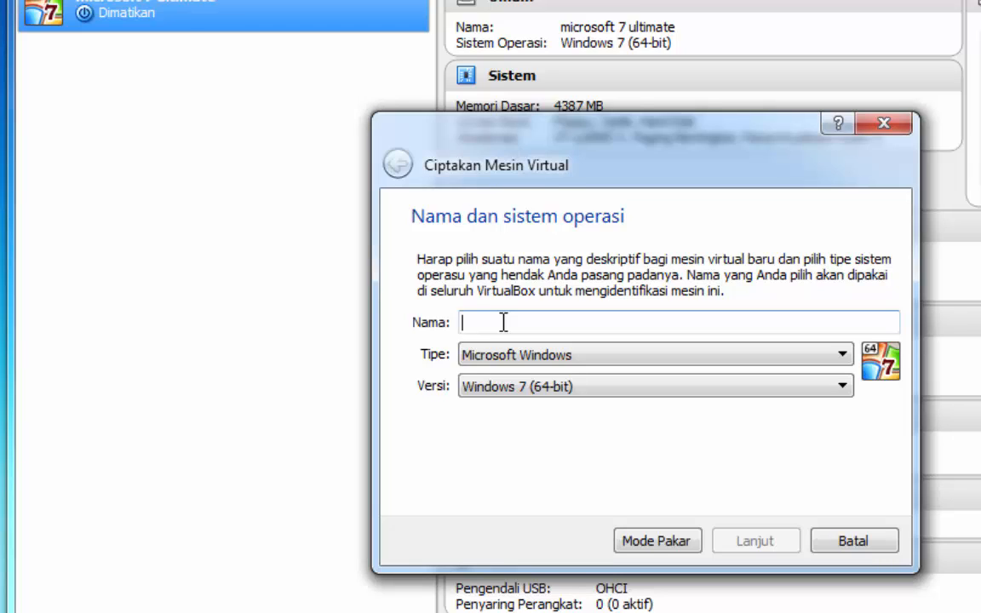
text(windo)
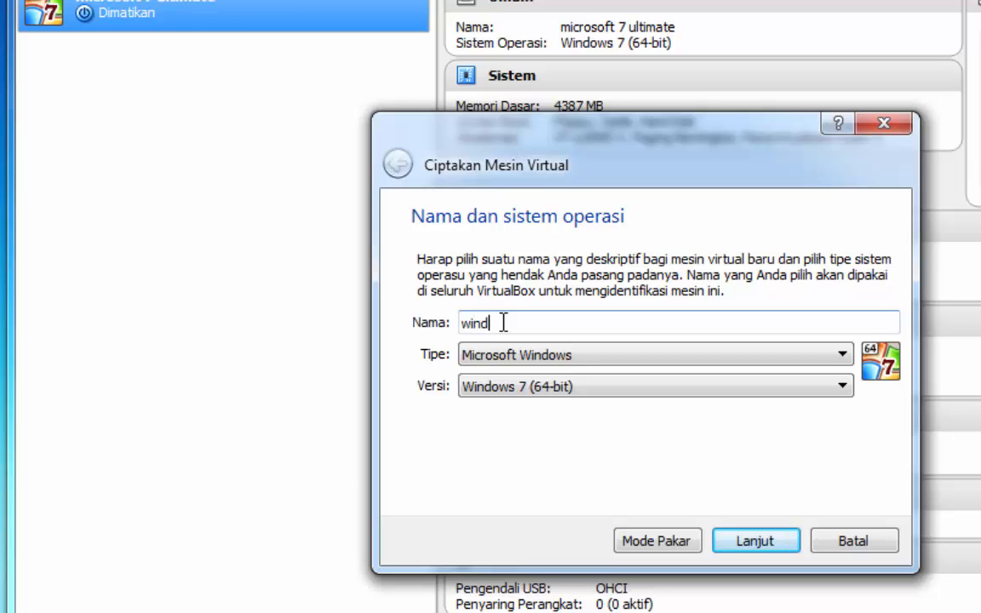
text(ws 7)
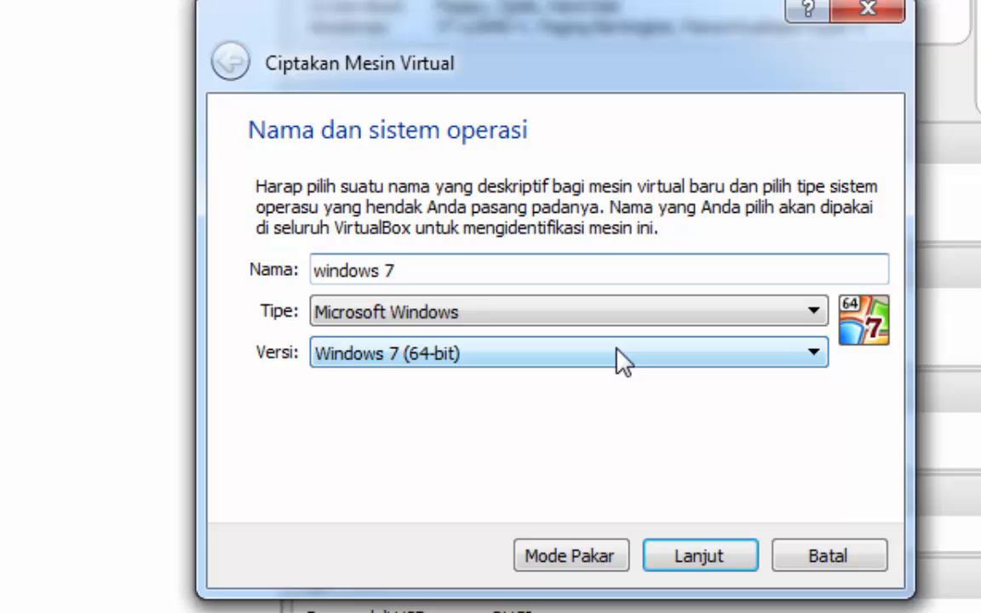
click(714, 572)
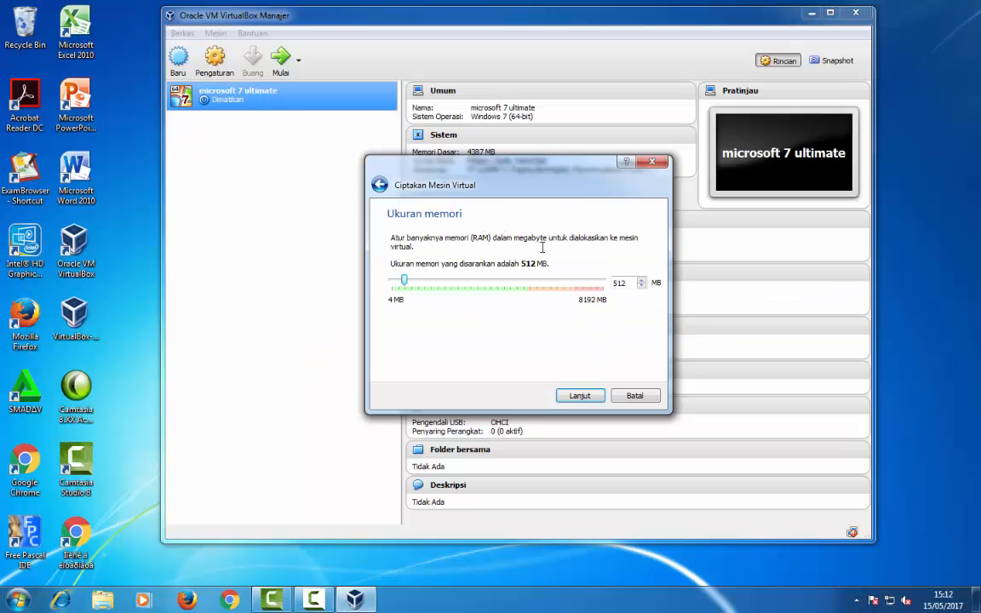
Set the new virtual machine's memory size to 5000 MB
drag(405, 281, 511, 297)
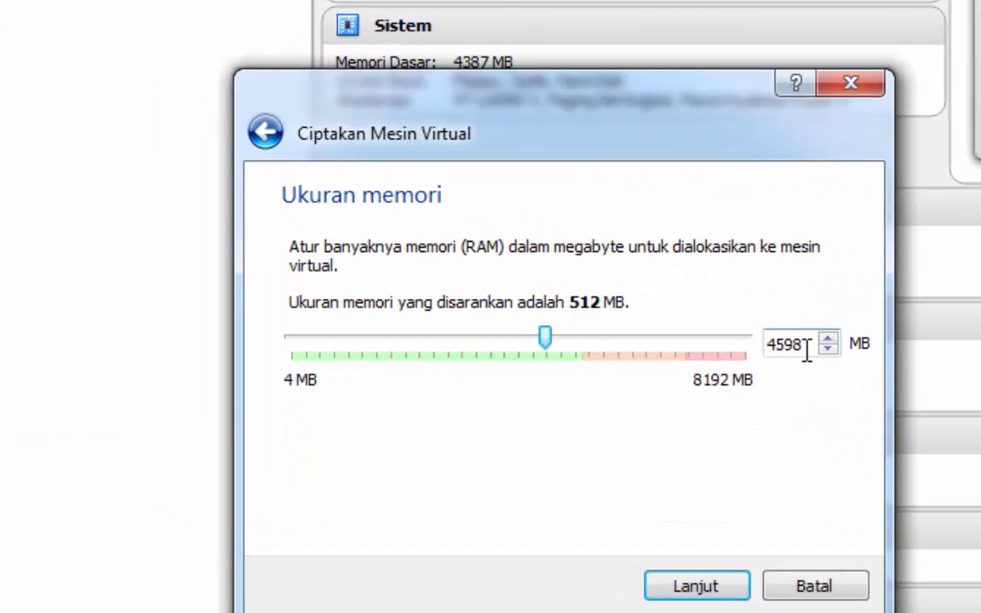
drag(631, 284, 621, 284)
drag(785, 345, 766, 344)
text(5000)
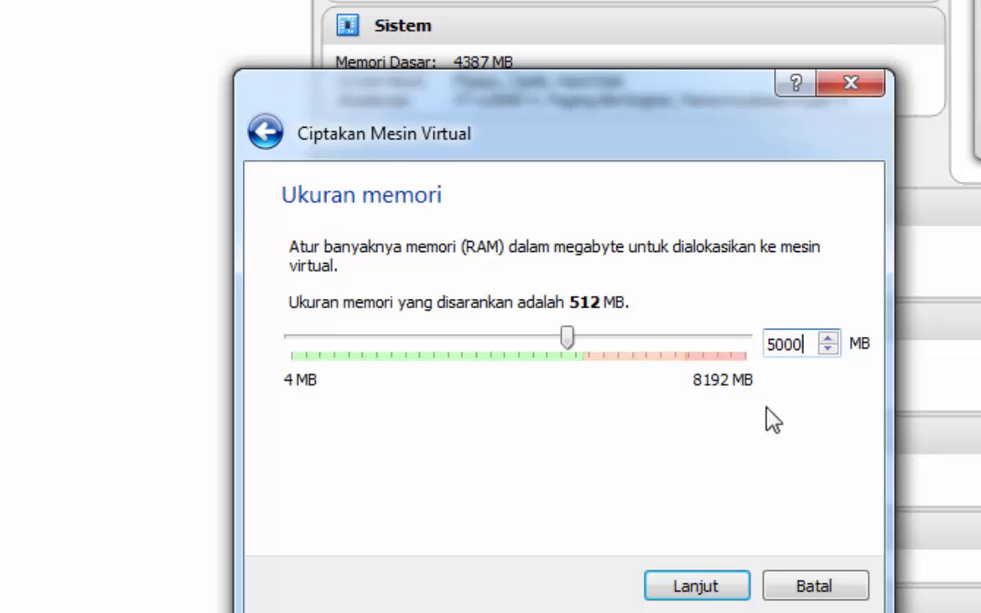
click(700, 586)
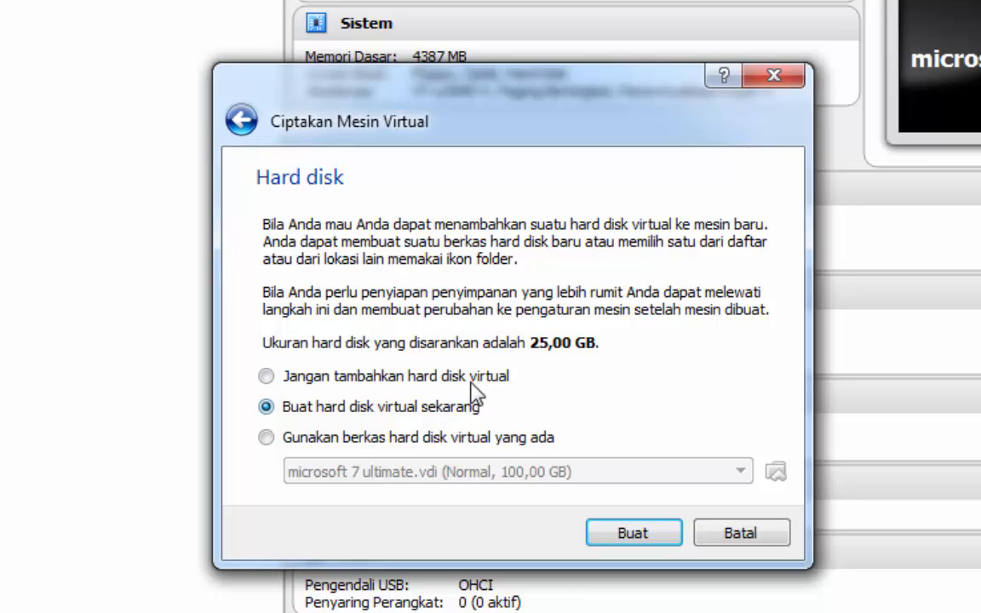
Choose to create a new virtual hard disk as a dynamically allocated VDI (VirtualBox Disk Image)
click(630, 532)
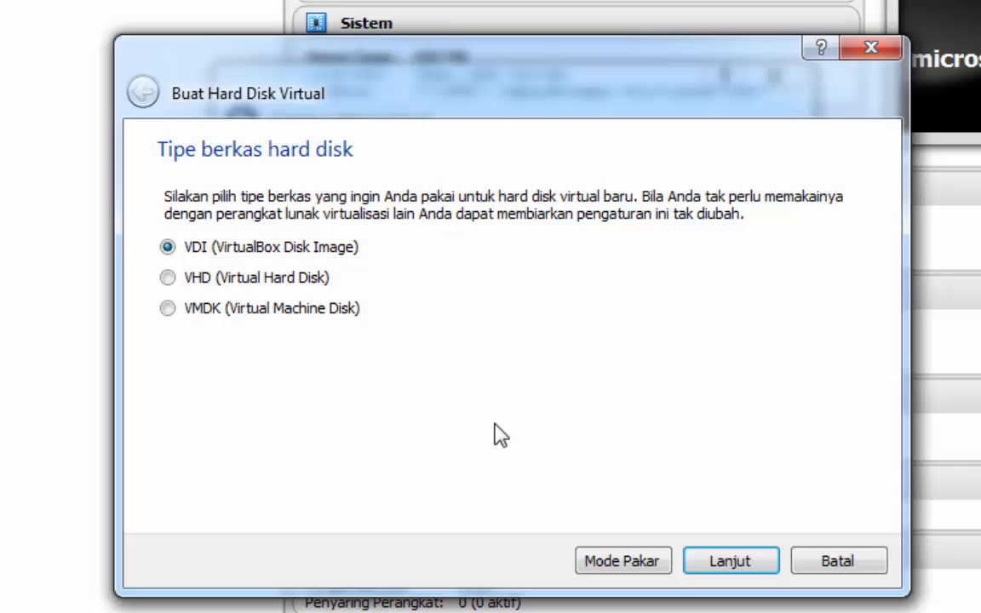
click(729, 569)
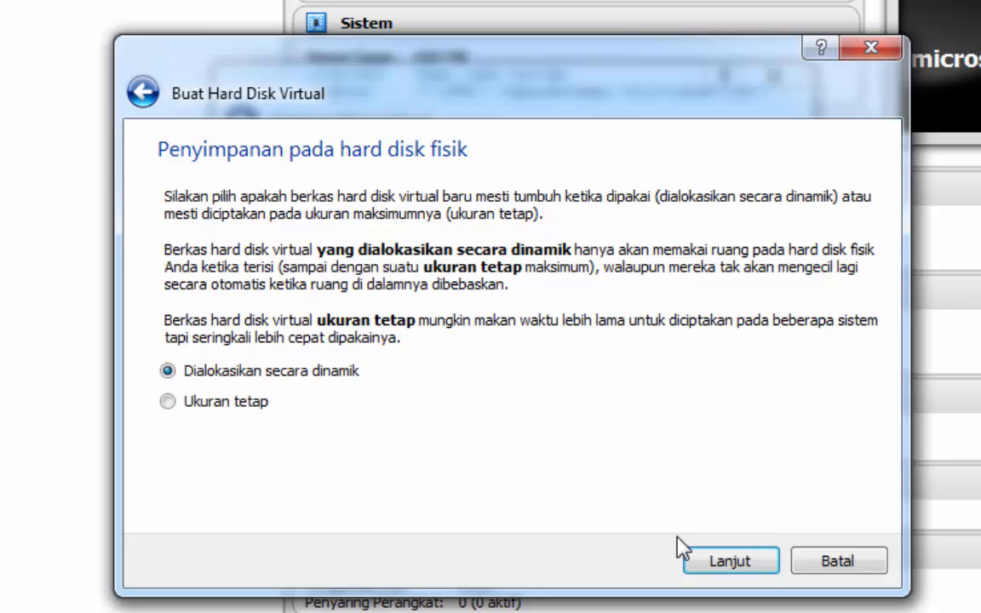
click(709, 577)
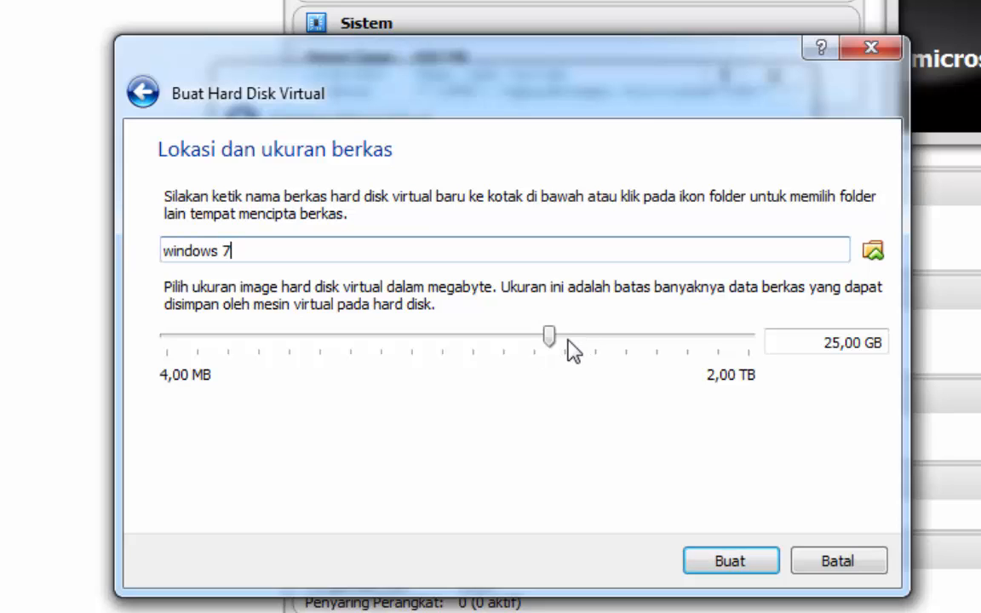
Set the virtual disk's location to D:\virtual box\windows 7.vdi and create it with a size of 500 GB
mouse_move(570, 347)
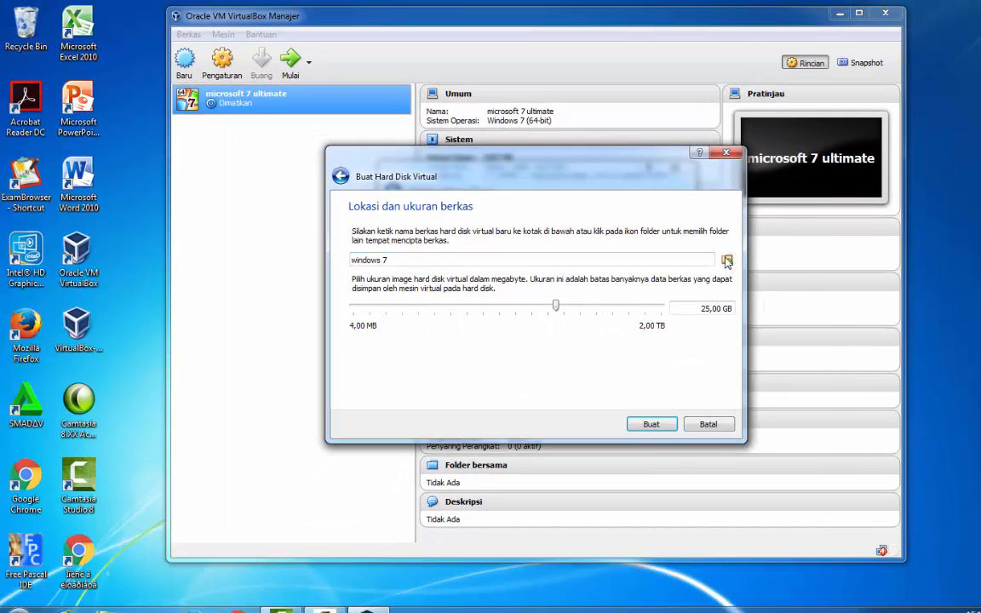
click(727, 261)
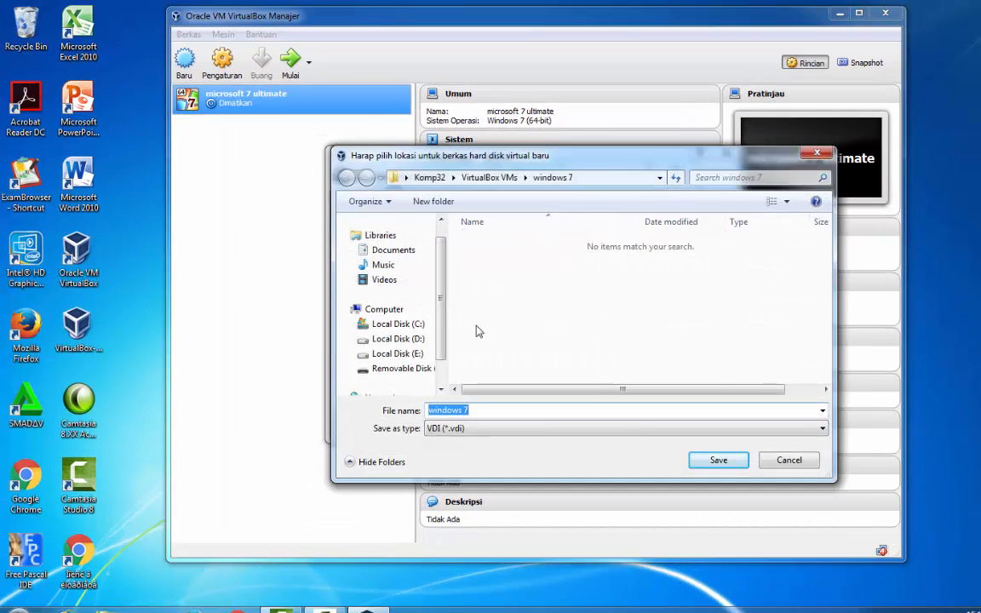
click(408, 340)
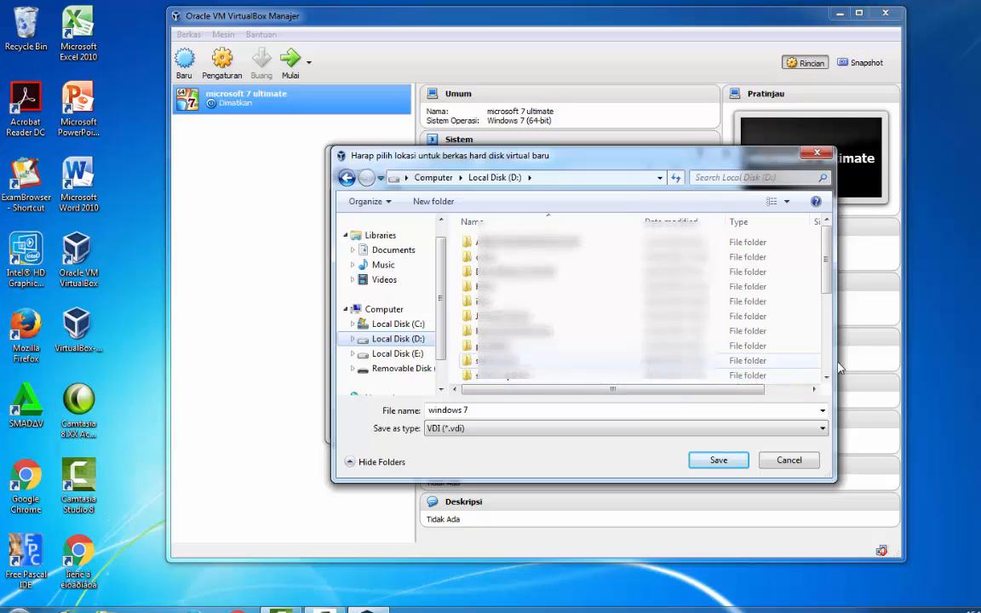
scroll(820, 288, down, 4)
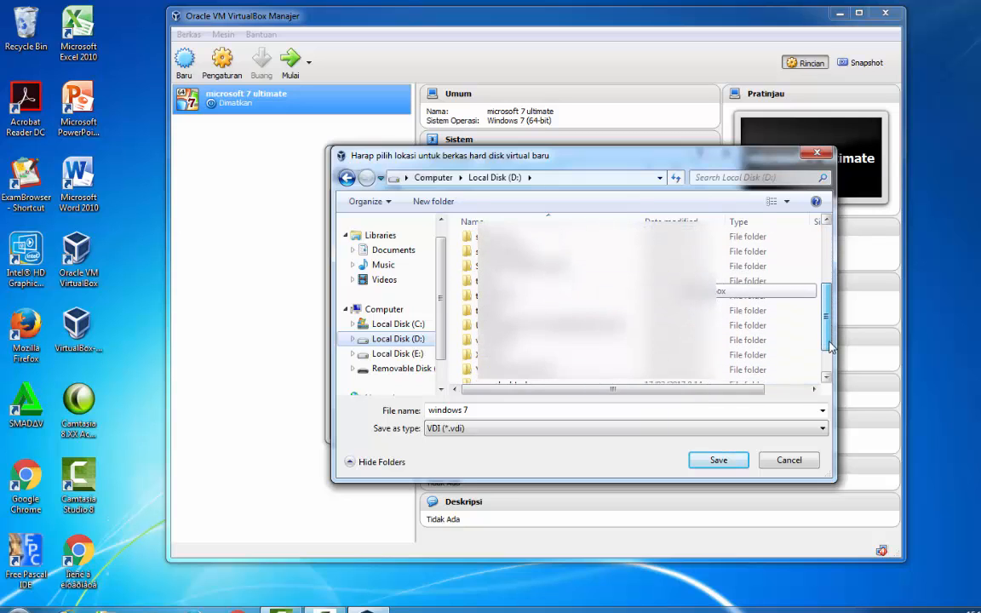
click(529, 331)
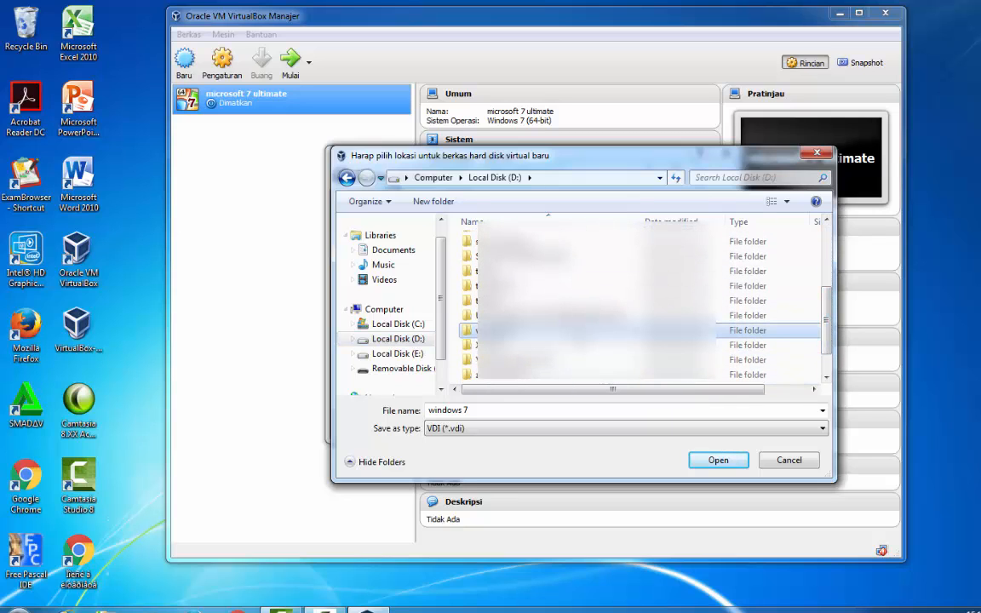
click(502, 331)
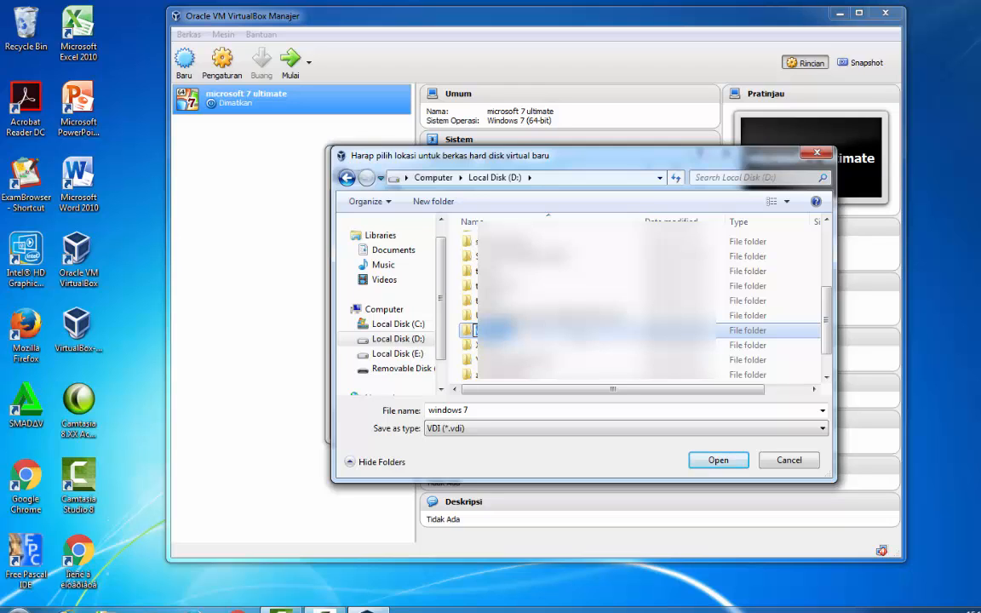
click(545, 330)
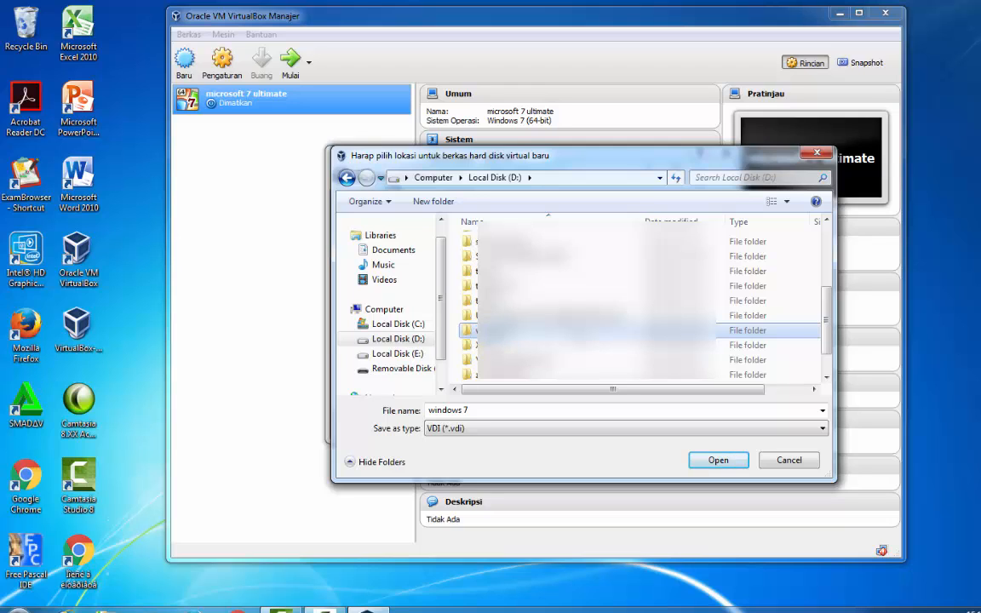
click(488, 409)
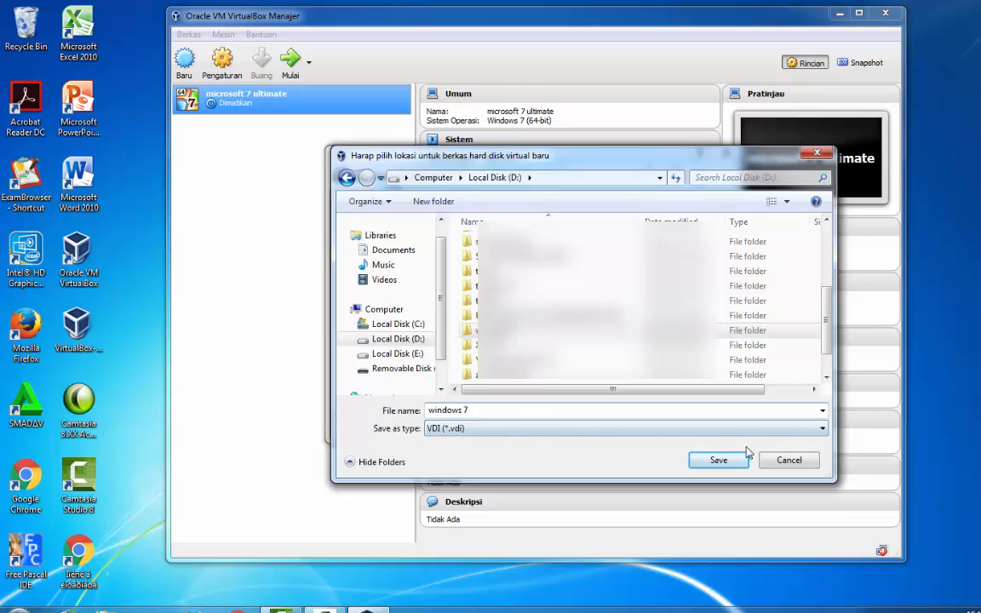
click(721, 460)
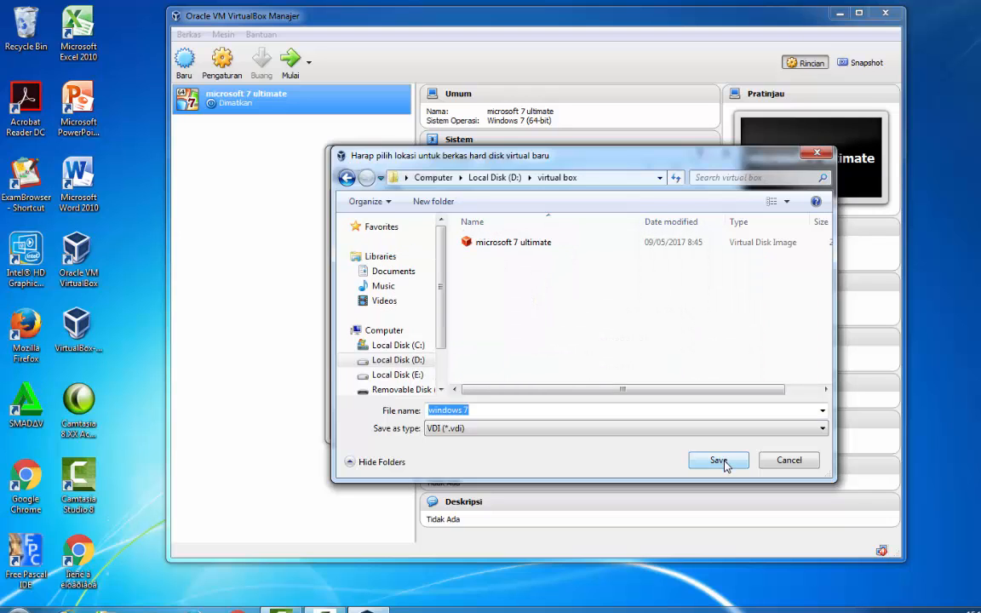
click(723, 460)
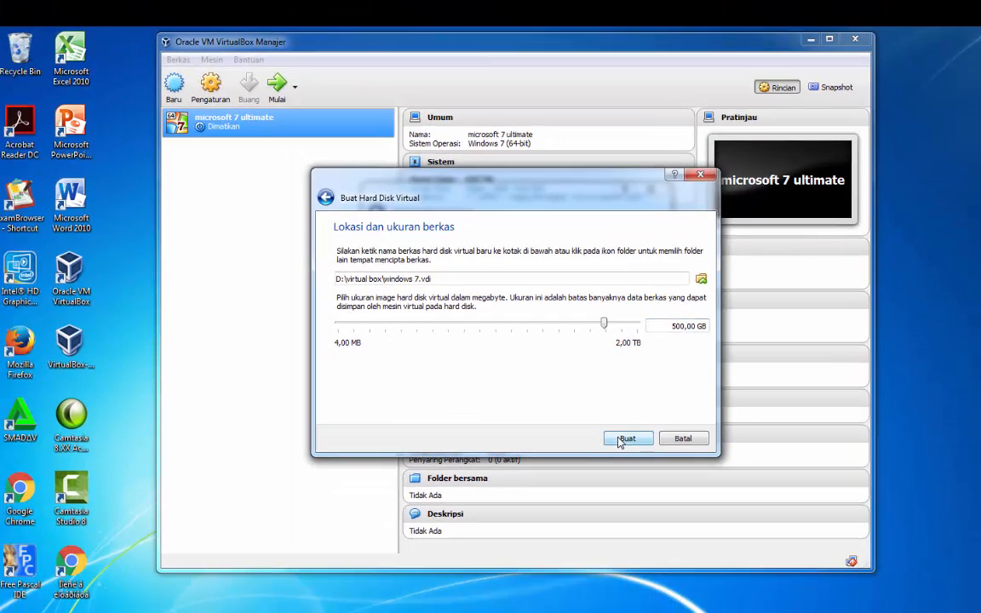
click(624, 438)
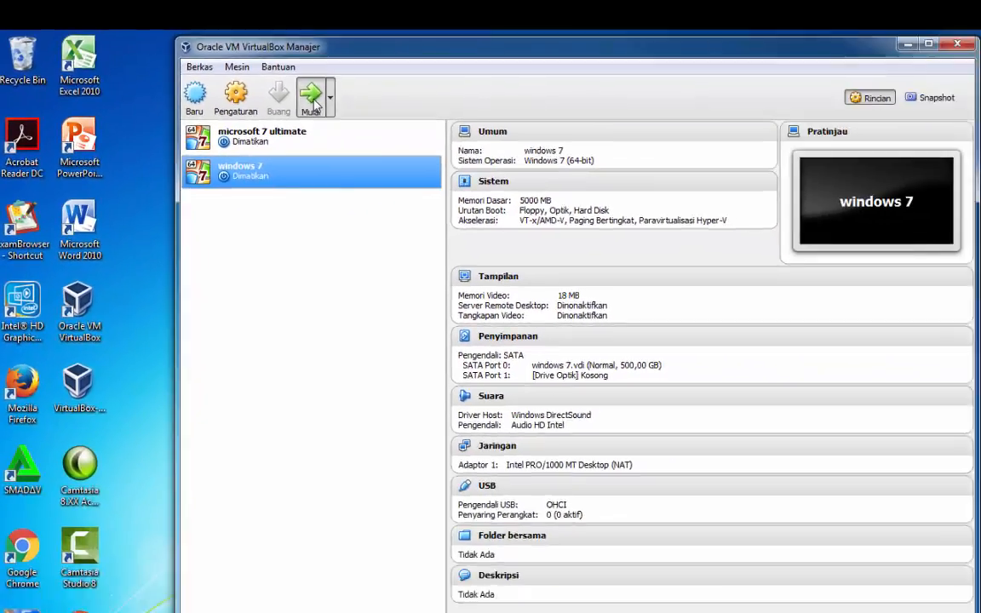
Start the windows 7 virtual machine using en_windows_7_ultimate_x64_dvd.iso as its startup disk
click(668, 217)
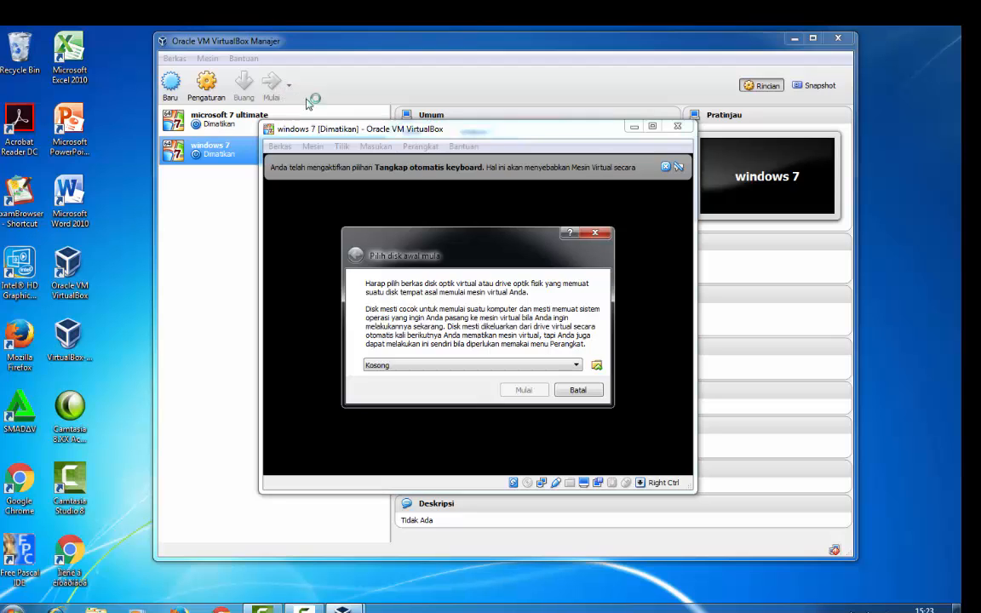
click(597, 367)
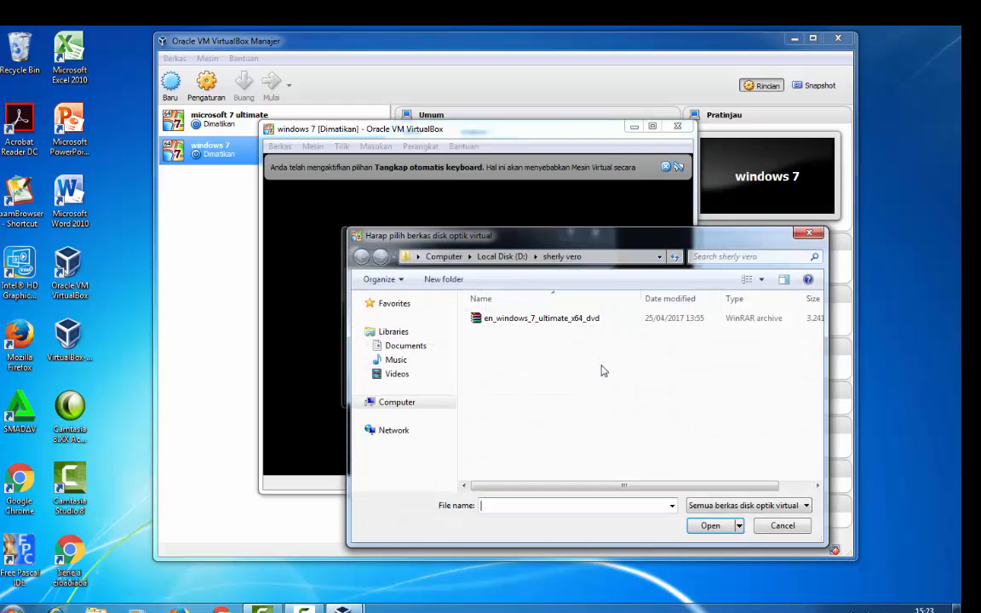
click(576, 322)
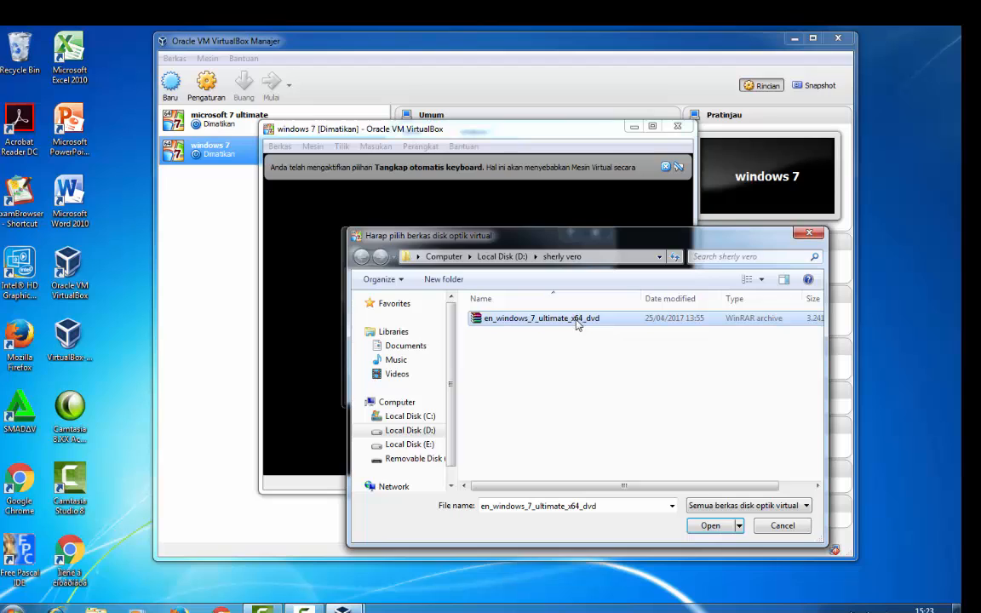
click(717, 528)
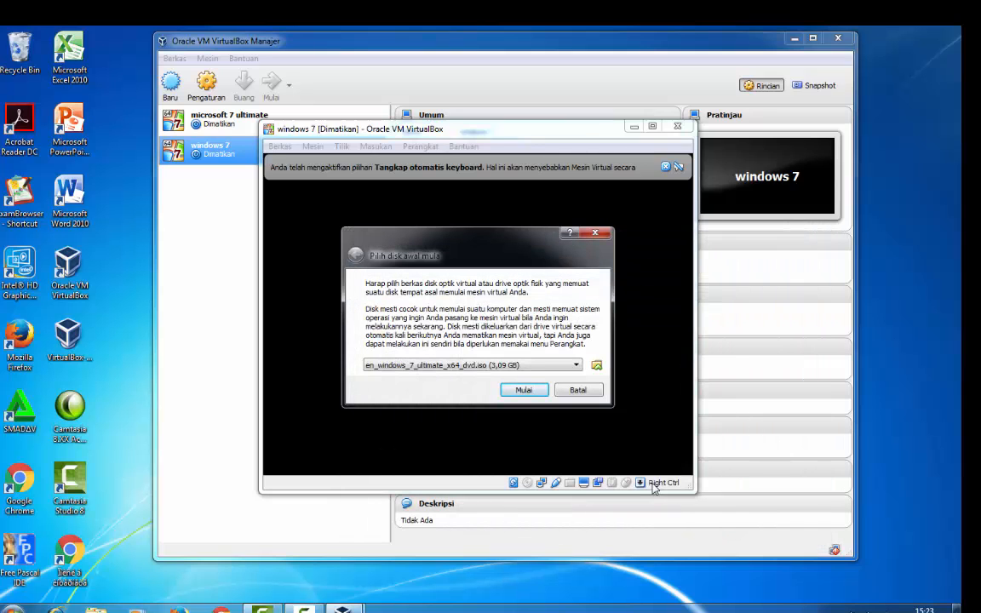
click(525, 391)
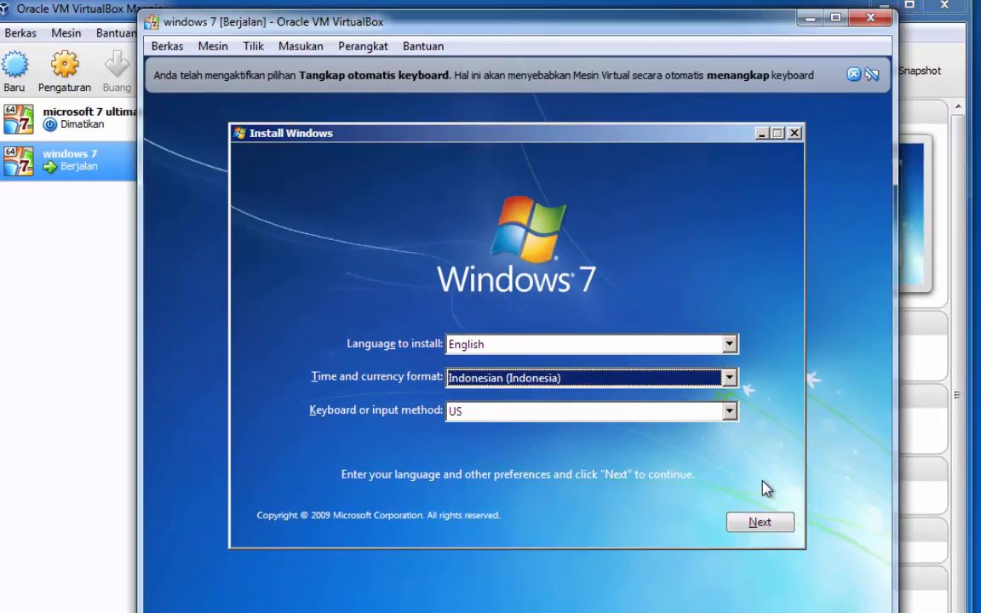
Begin the Windows 7 installation with English, Indonesian (Indonesia) format and US keyboard, and accept the license terms
click(761, 523)
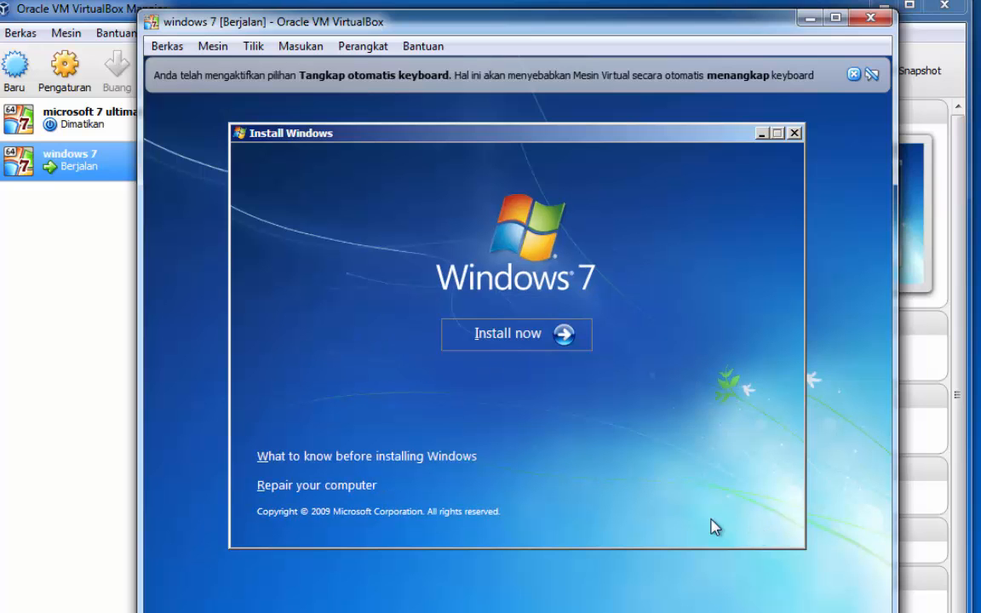
click(545, 335)
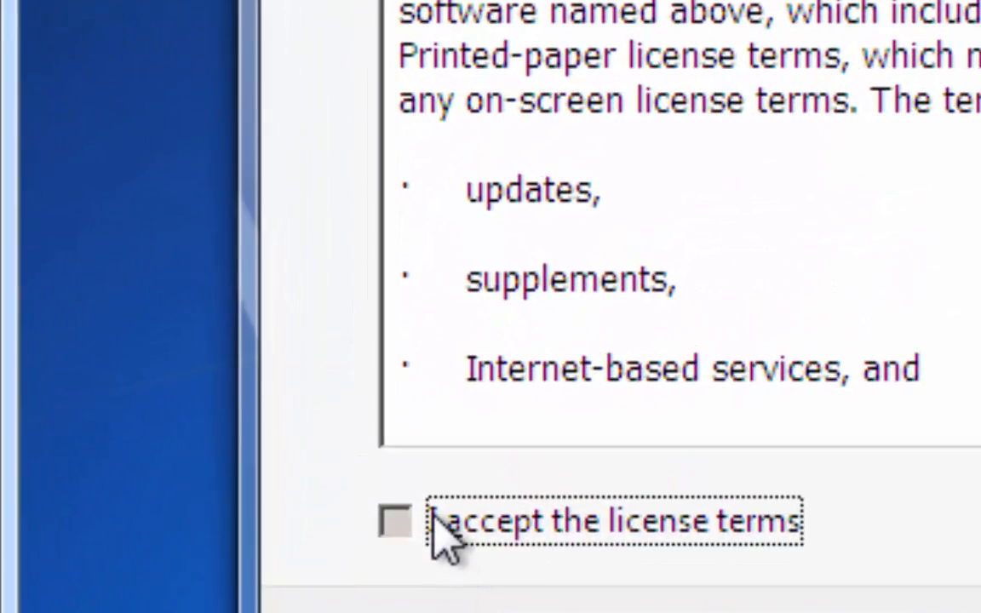
click(436, 519)
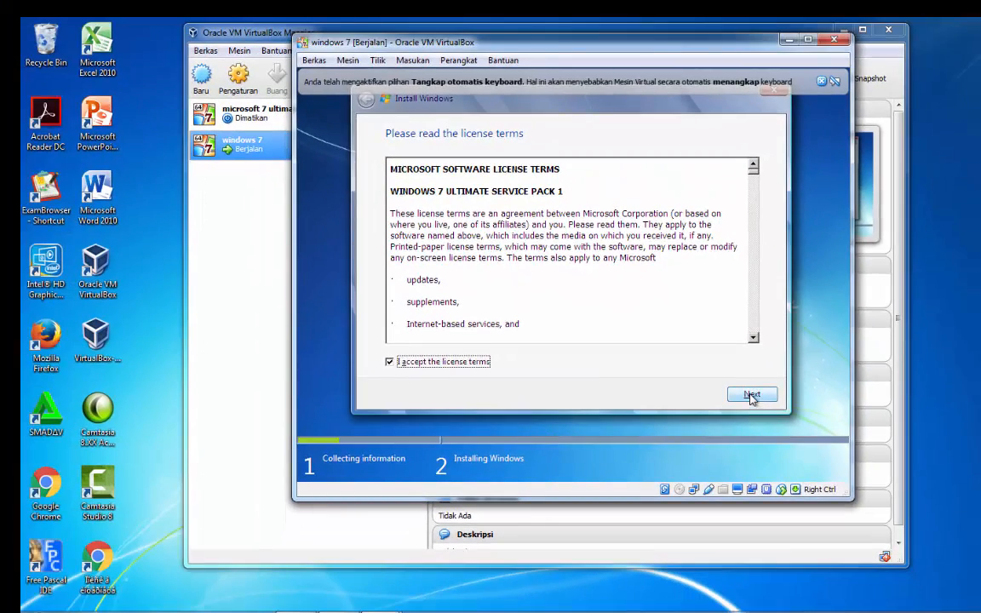
click(751, 397)
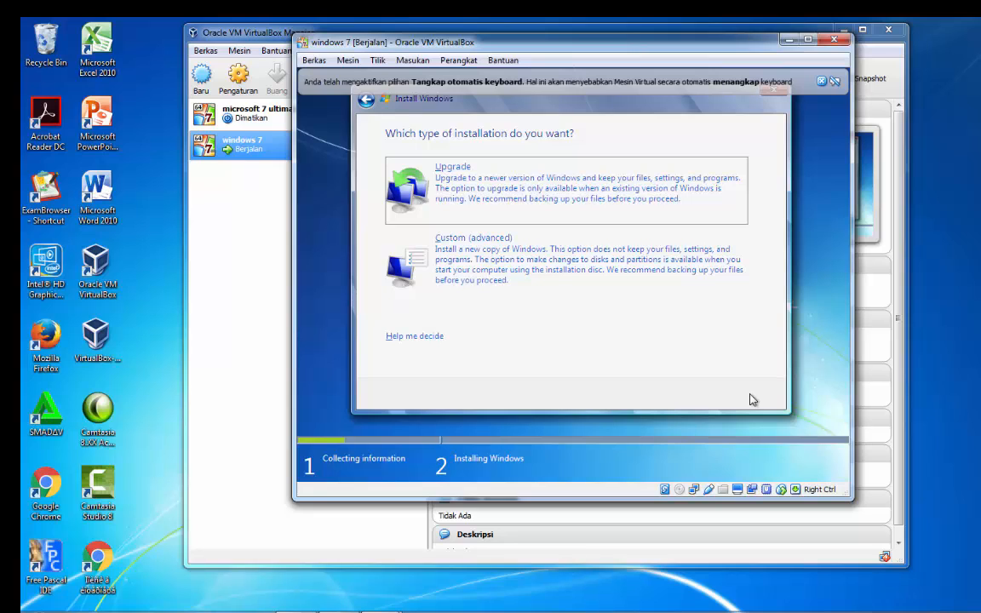
Choose the custom installation and create a new 100000 MB partition in Disk 0's unallocated space, allowing additional system partitions
click(501, 270)
click(691, 309)
click(672, 310)
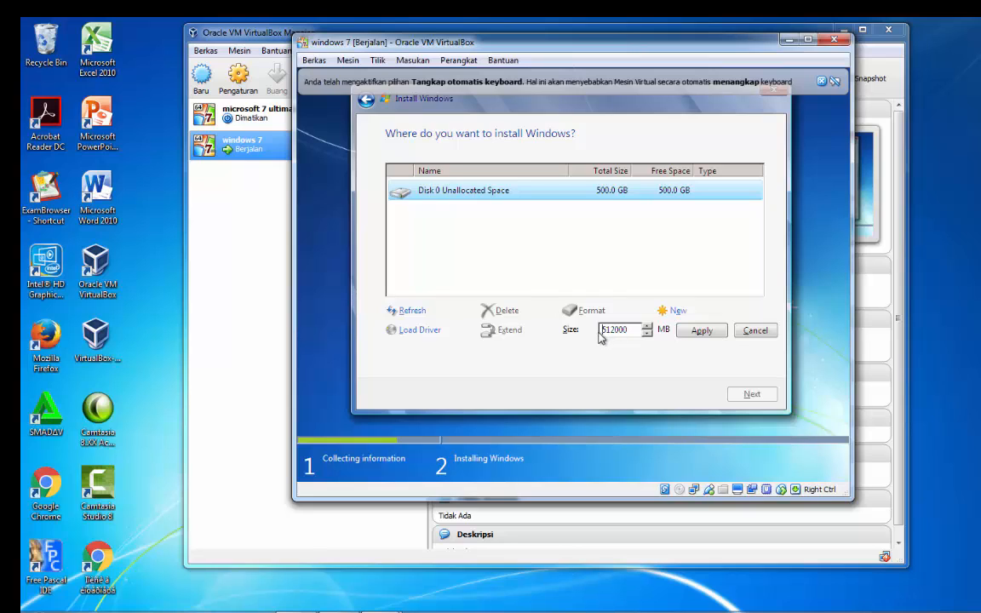
drag(599, 332, 641, 338)
click(638, 333)
key(BackSpace)
key(BackSpace)
key(BackSpace)
key(BackSpace)
key(BackSpace)
key(BackSpace)
text(100000)
click(703, 332)
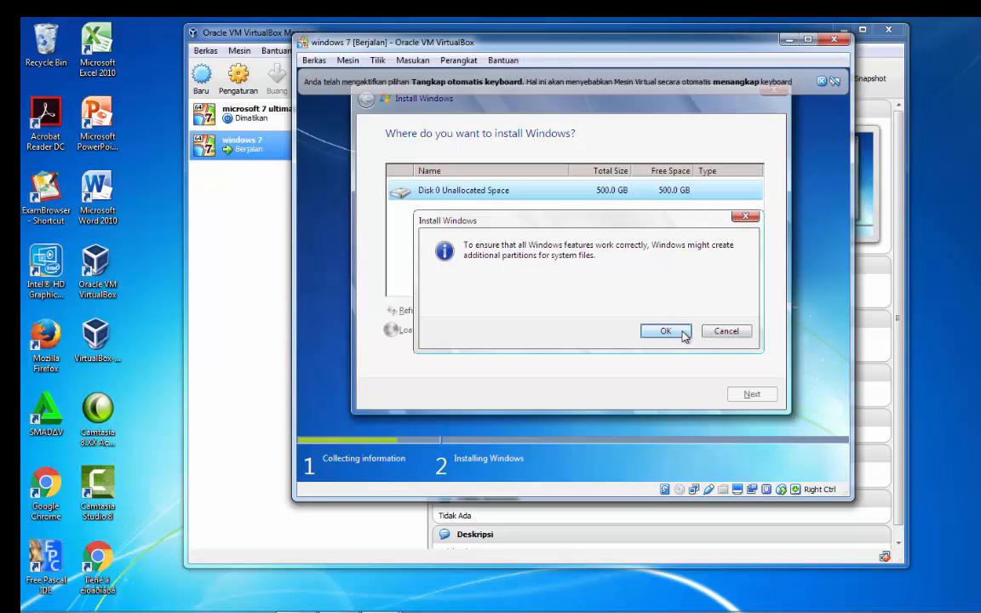
click(682, 333)
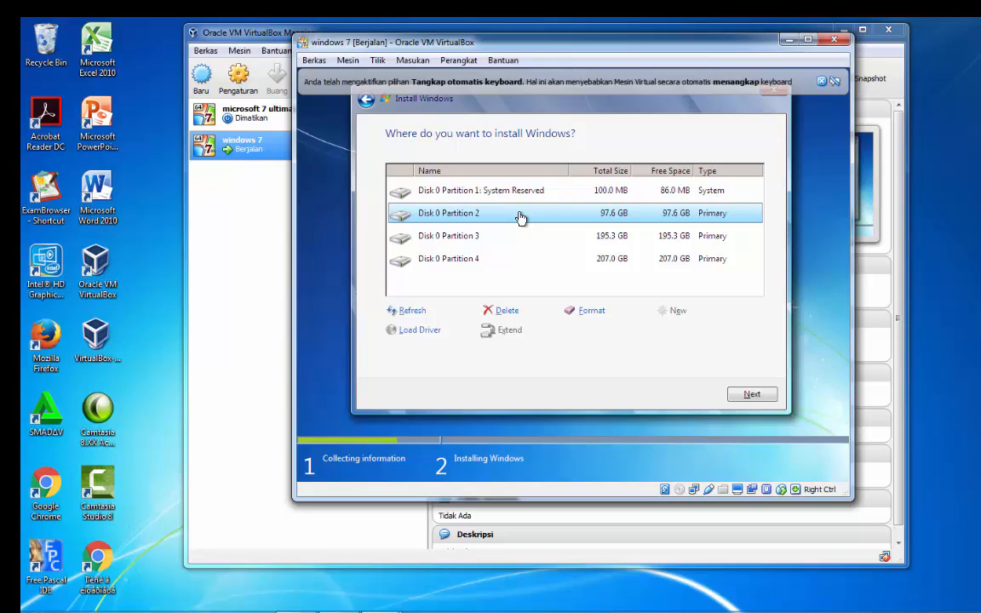
Install Windows on Disk 0 Partition 2
click(750, 394)
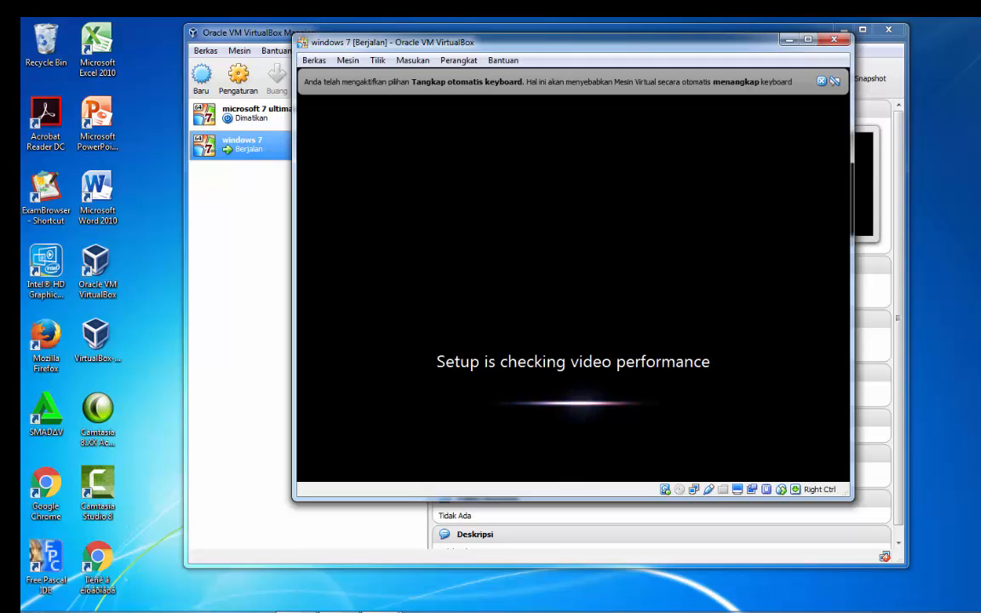
text(sherly)
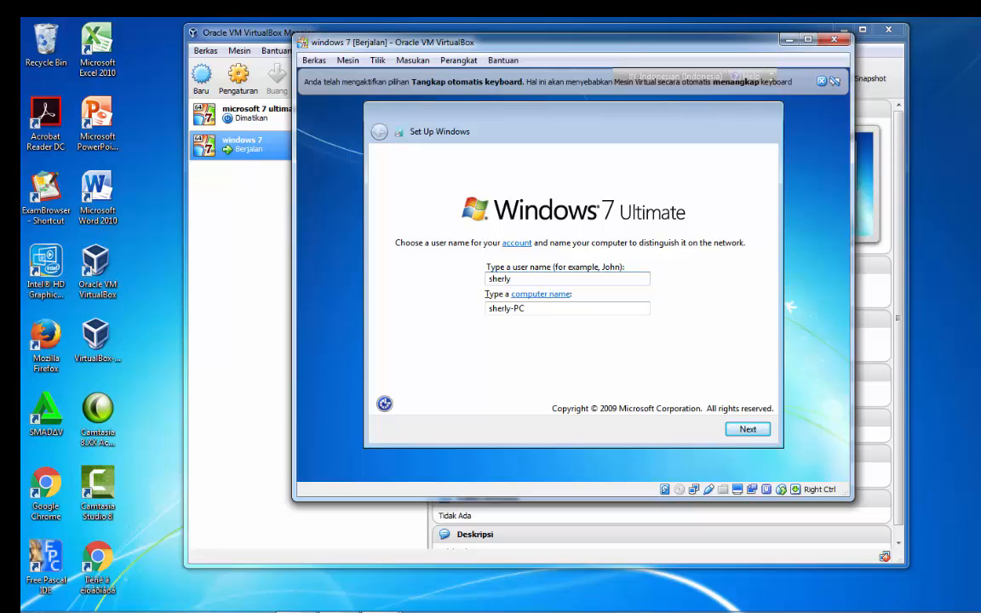
text(n)
key(BackSpace)
key(BackSpace)
key(BackSpace)
key(BackSpace)
key(BackSpace)
key(BackSpace)
key(BackSpace)
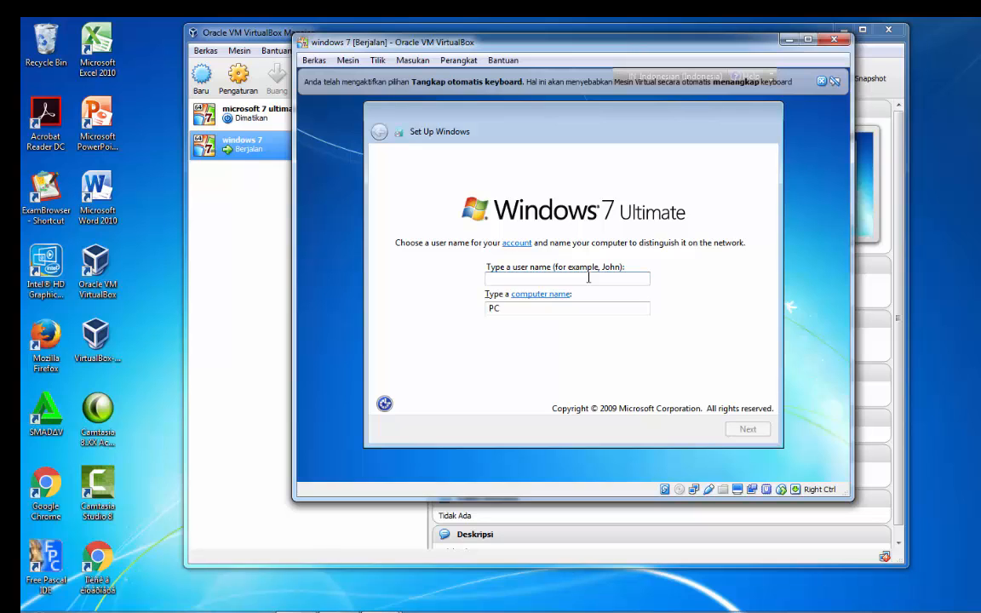
Set the Windows user name to rental, keep the suggested computer name, and leave the account password blank
text(ren)
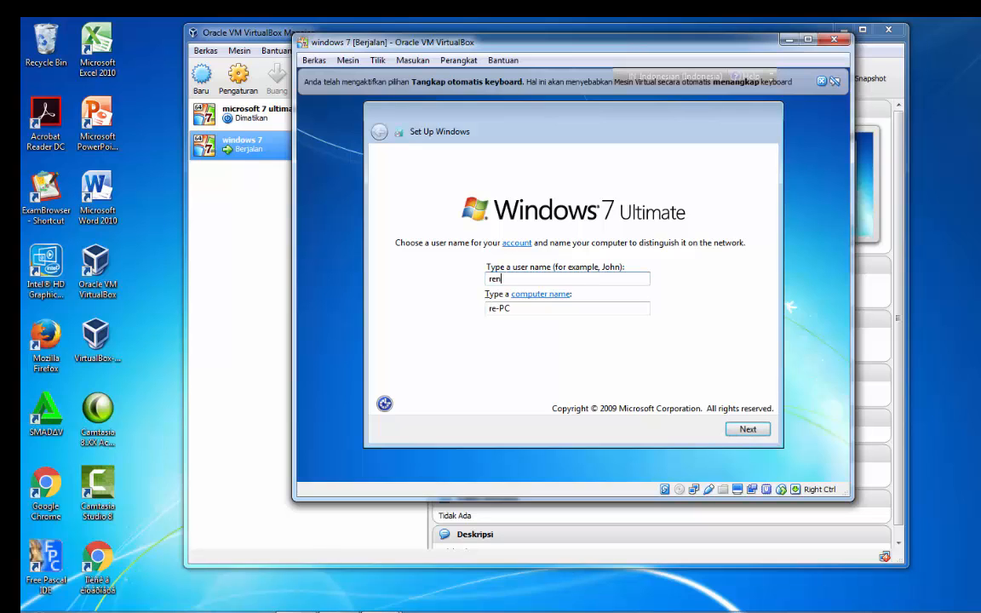
text(tal)
click(747, 430)
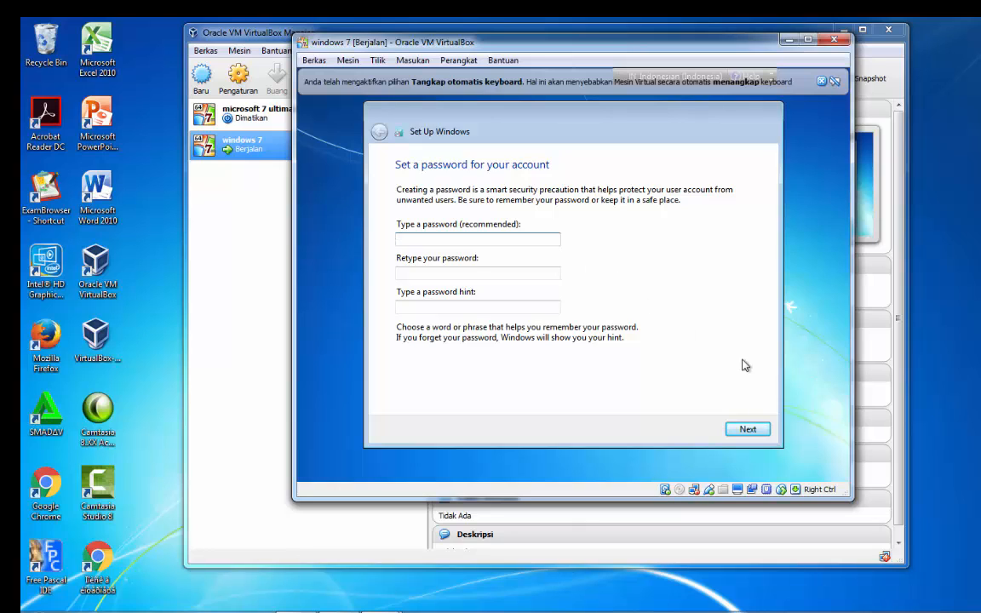
click(748, 431)
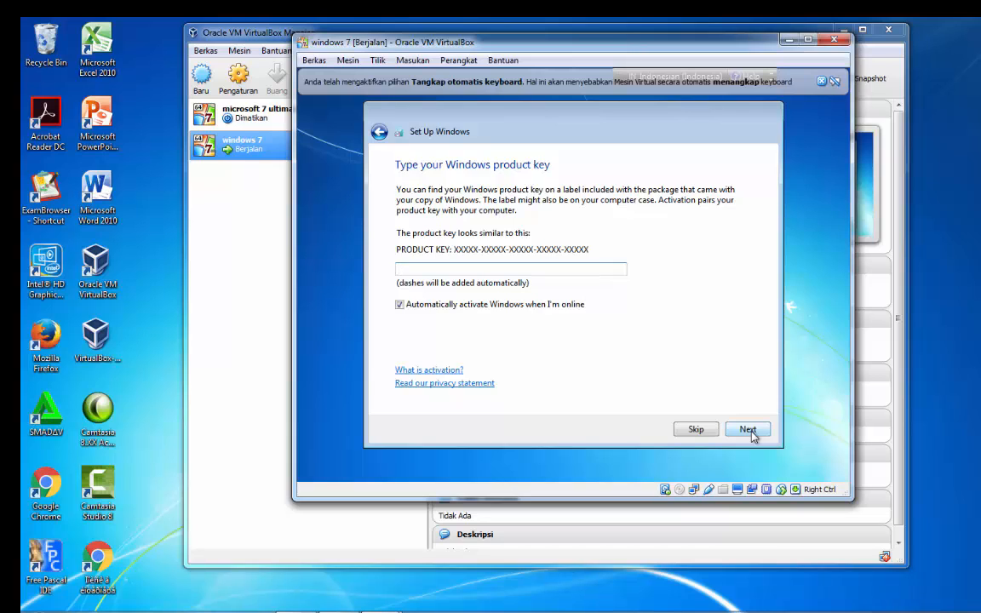
Finish Windows setup without a product key, using recommended settings, the (UTC+07:00) Bangkok, Hanoi, Jakarta time zone and the Public network location
click(748, 430)
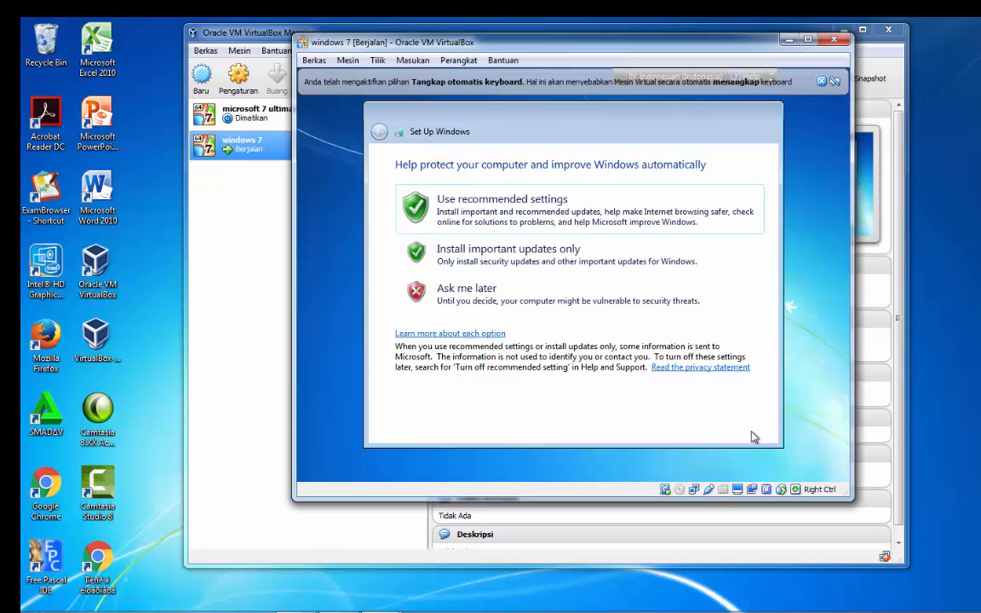
click(557, 205)
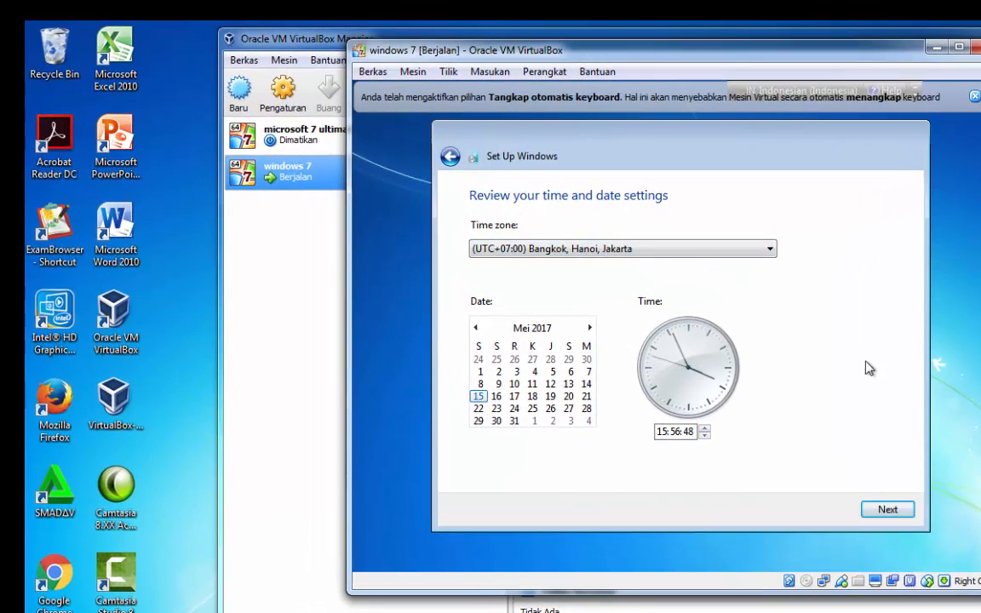
click(888, 509)
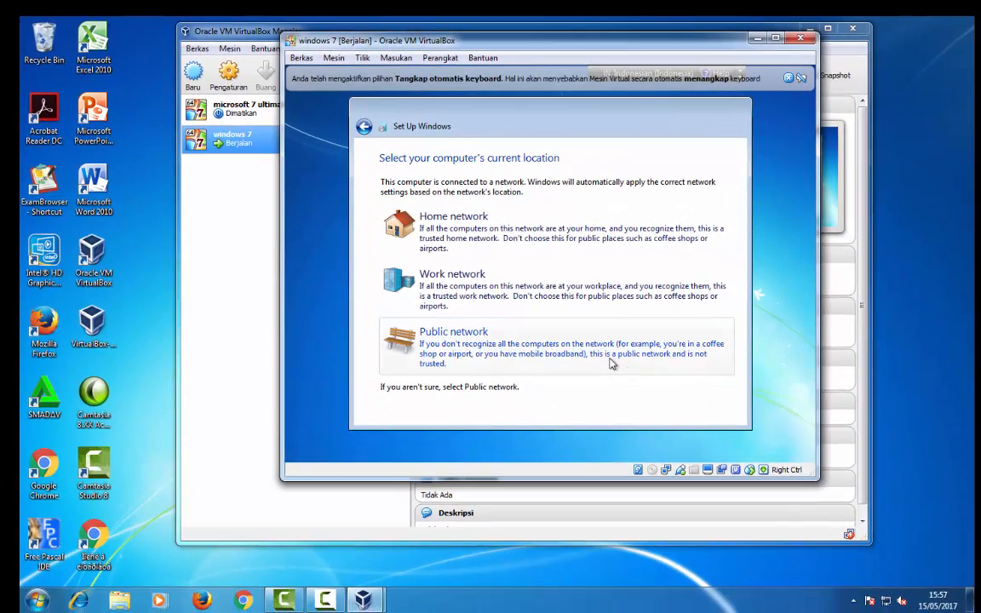
click(630, 374)
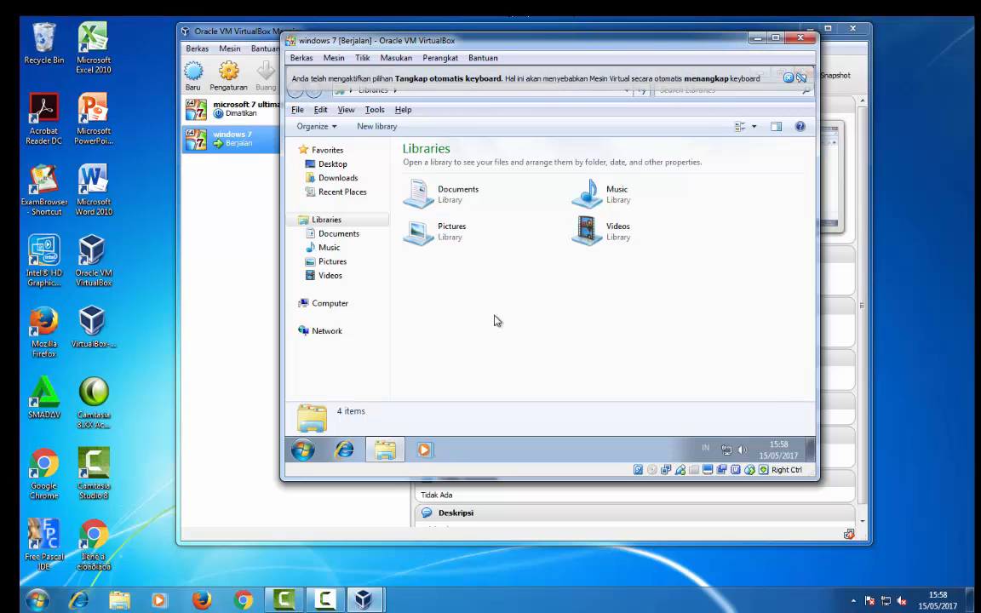
Minimize the Libraries window to return to the virtual machine's desktop
click(370, 454)
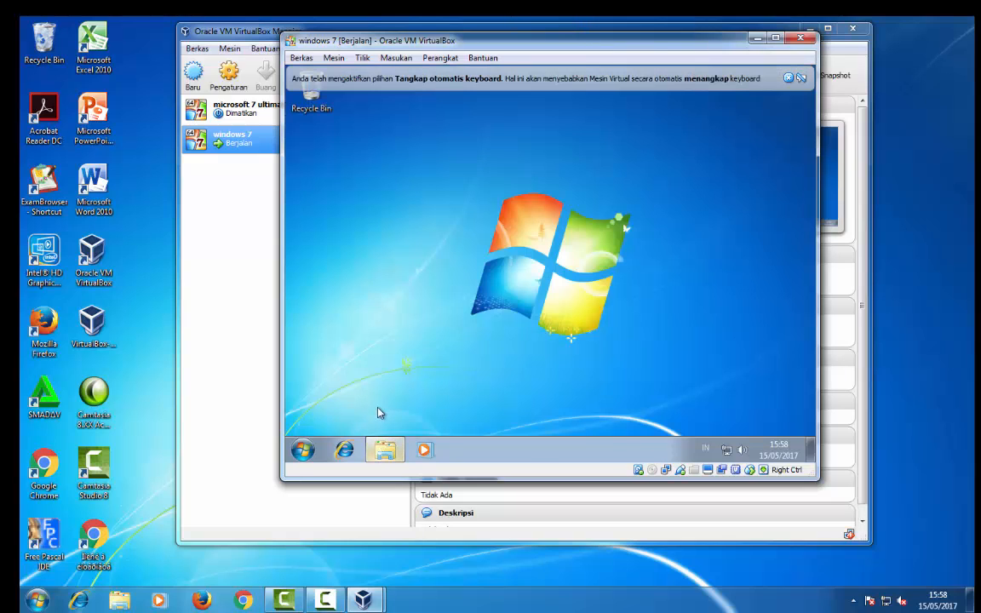
mouse_move(376, 453)
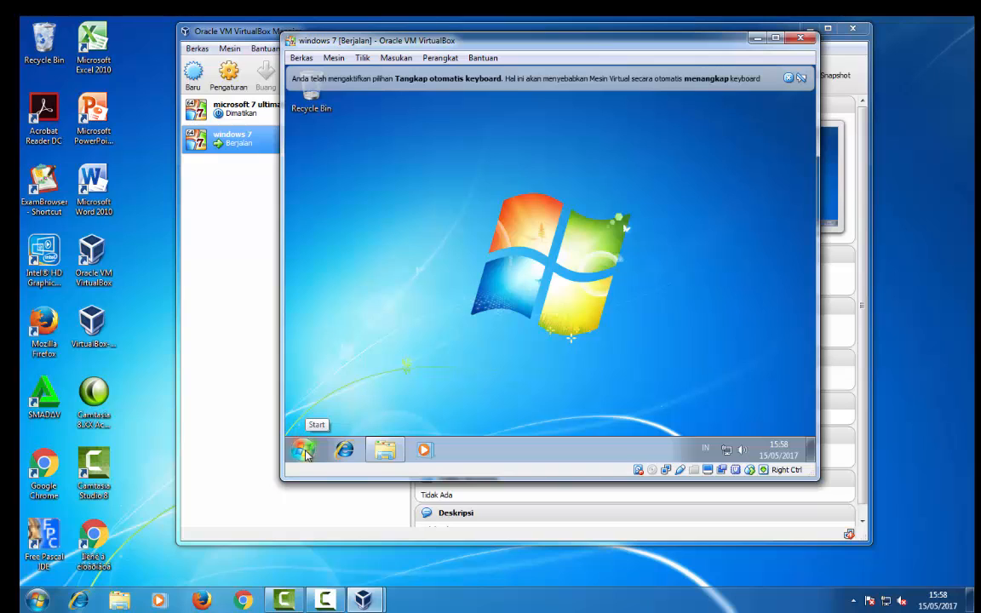
click(333, 604)
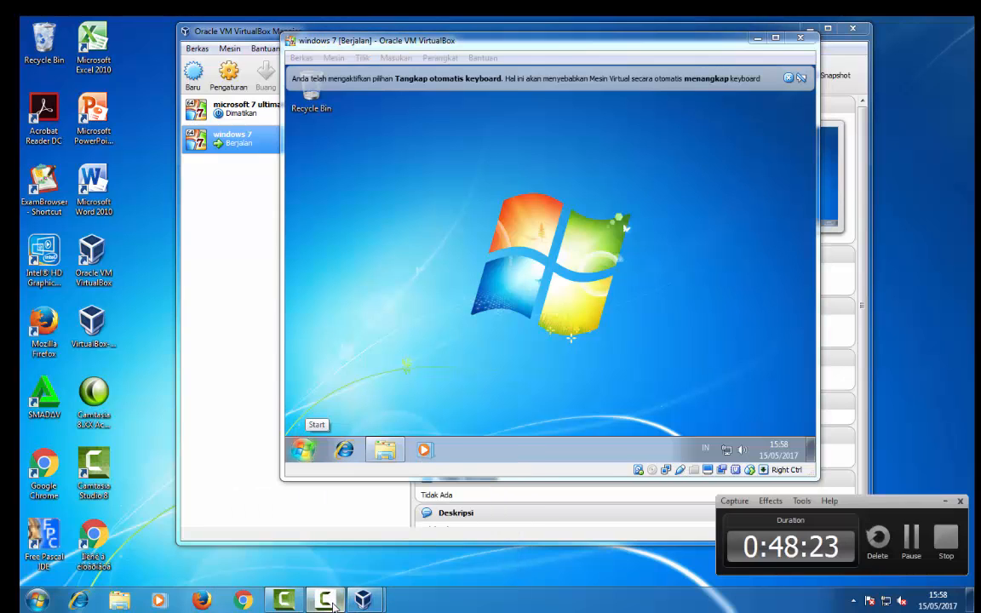
click(944, 545)
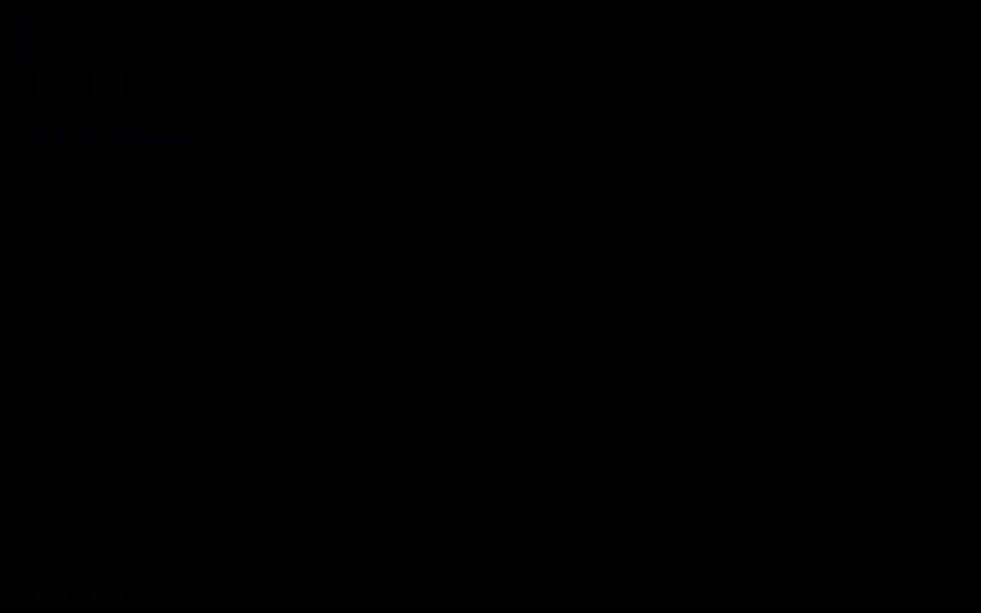